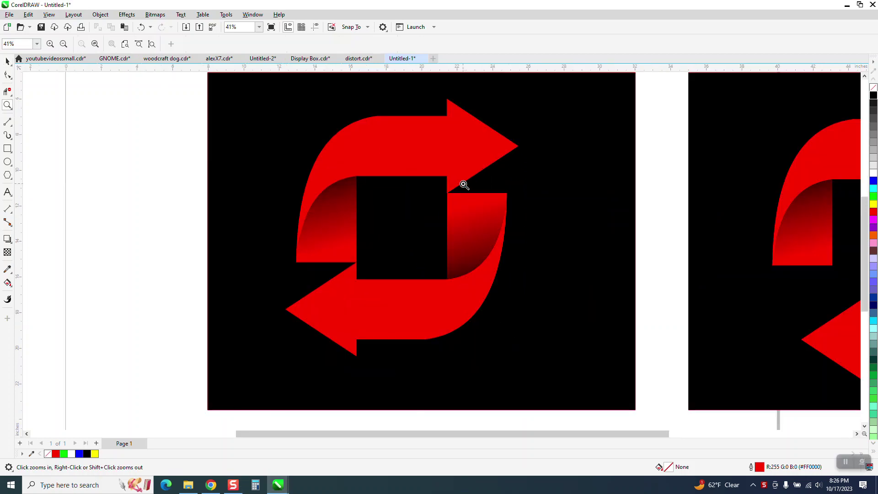
Zoom out to 23% so both red logo panels show, and switch to the Pick tool.
scroll(245, 177, down, 2)
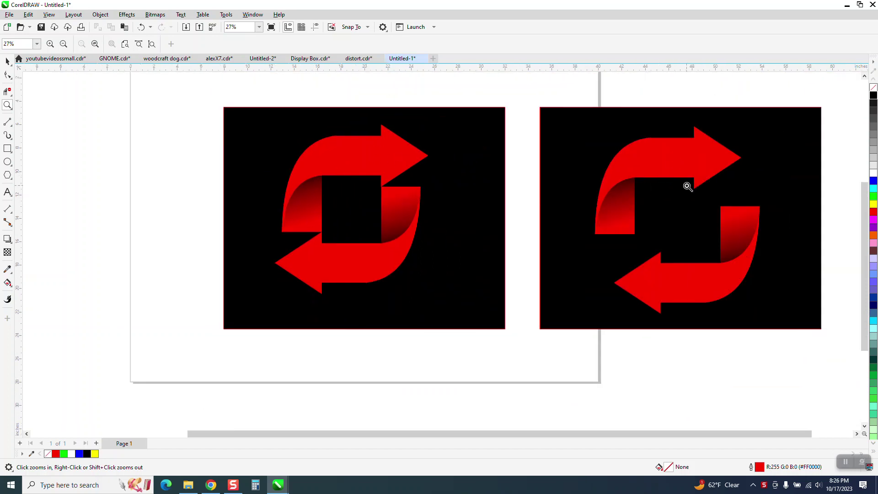
scroll(688, 187, down, 1)
click(8, 62)
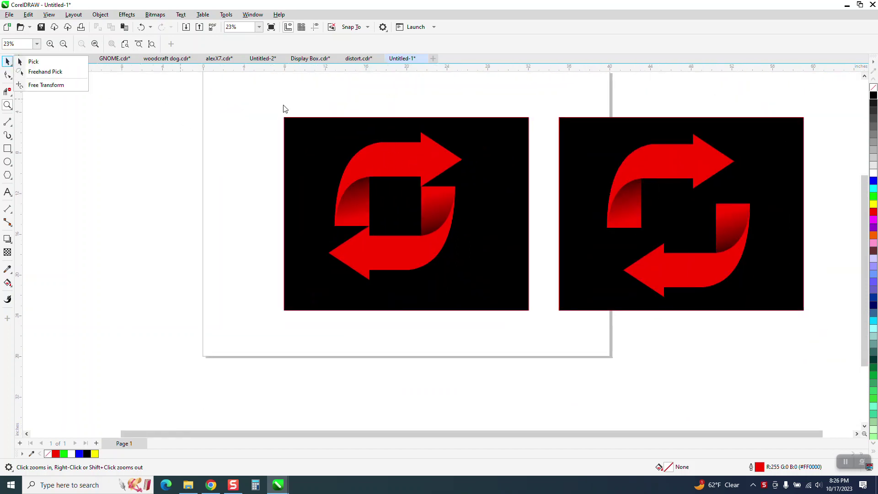
click(33, 61)
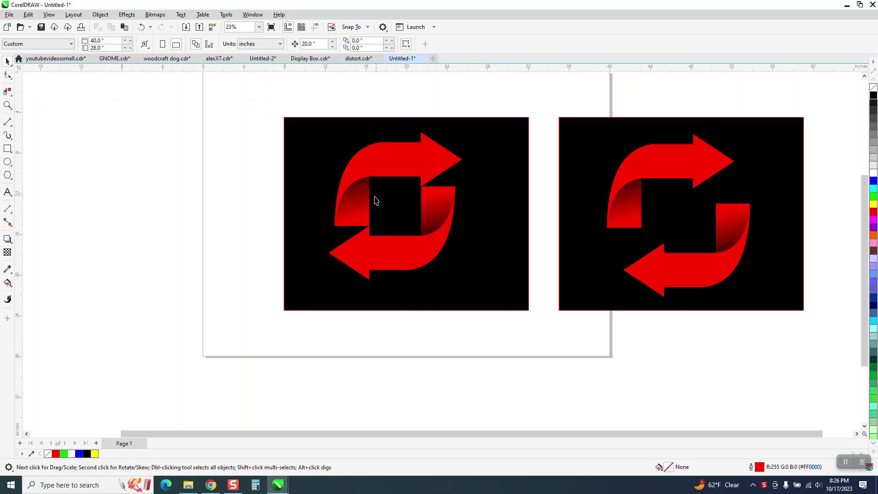
Move the left logo artwork to the far left and draw a 15.6-inch square.
drag(265, 102, 550, 325)
drag(374, 218, 112, 209)
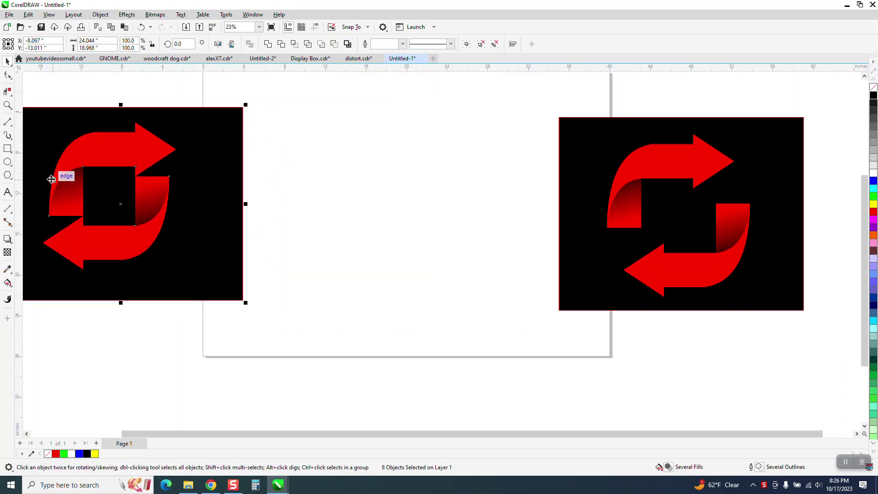
click(7, 149)
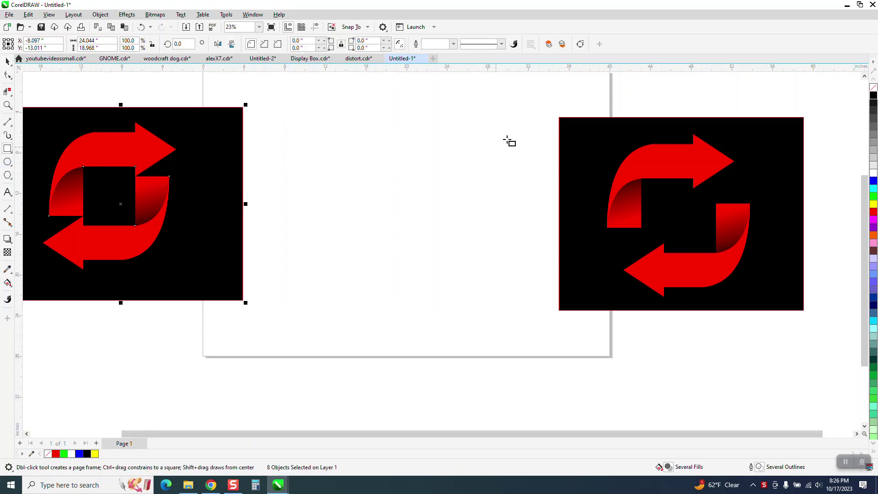
mouse_move(486, 134)
mouse_down()
mouse_move(396, 243)
mouse_move(327, 293)
mouse_up()
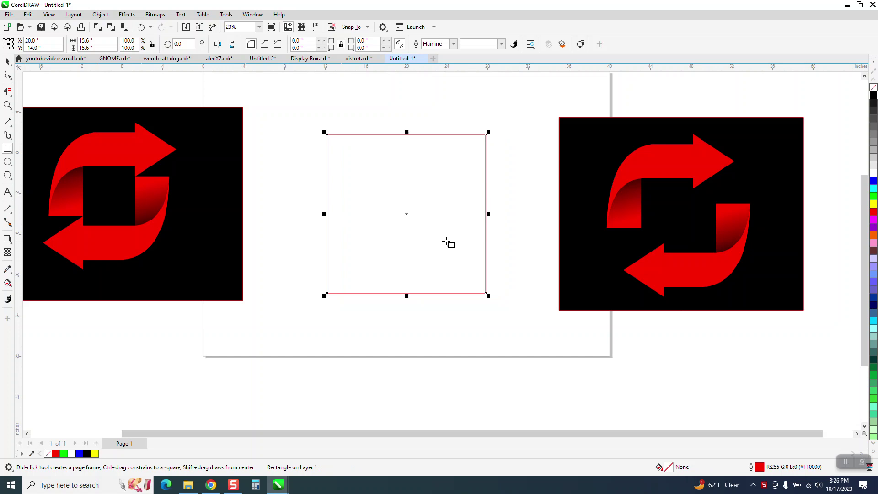
Scale a centred copy of the square down to about 52% (8.139 inches).
click(8, 61)
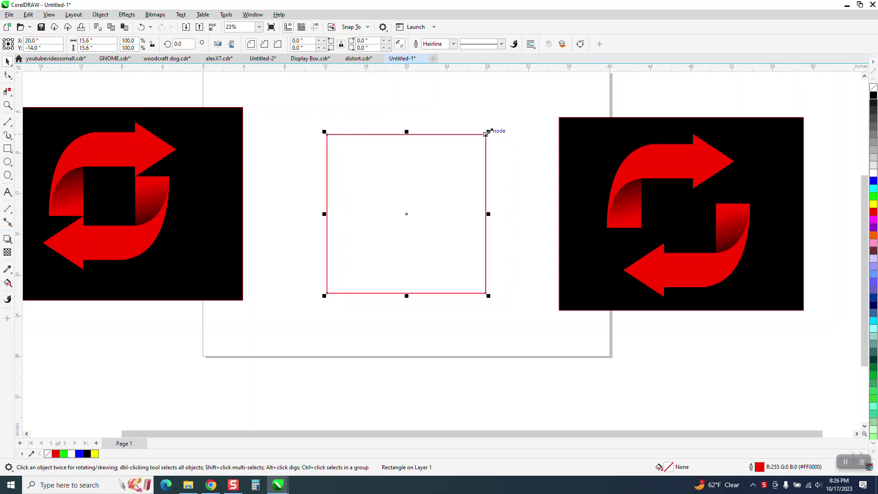
drag(488, 132, 465, 169)
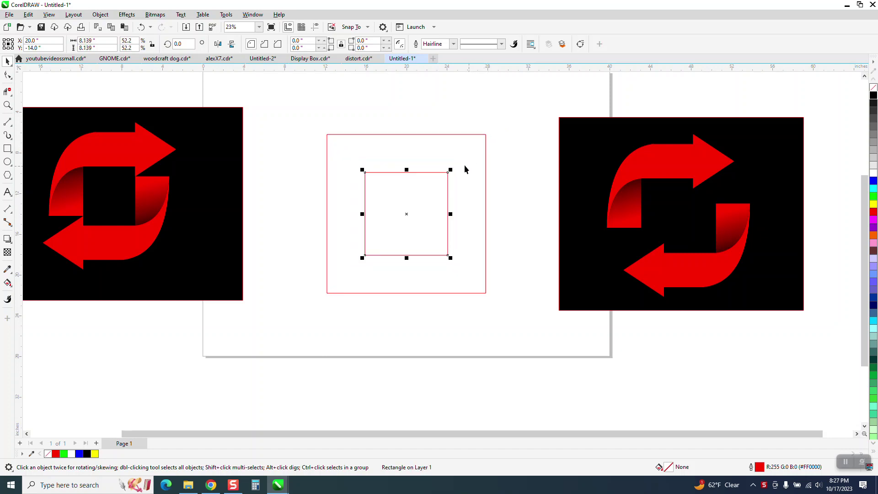
click(9, 175)
Draw a small triangle, rotate it 270° to point right, and place it beside the squares' upper corner.
click(34, 174)
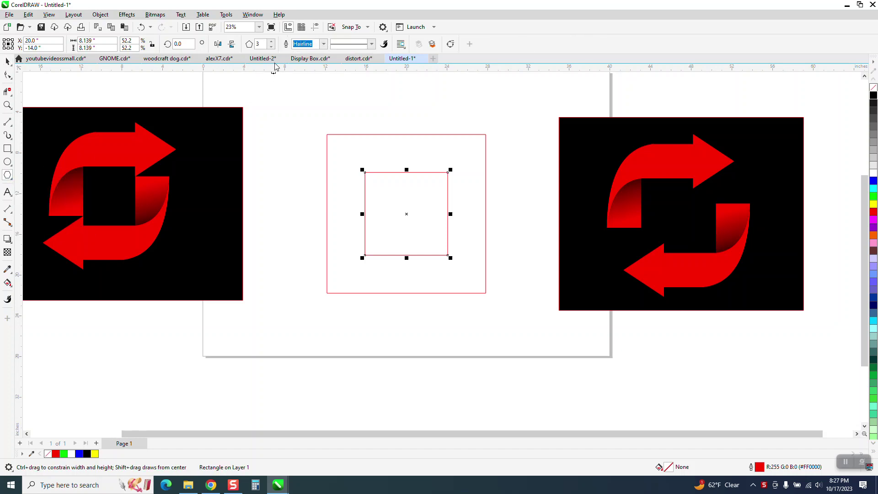
mouse_move(322, 102)
mouse_down()
mouse_move(292, 133)
mouse_move(282, 122)
mouse_move(274, 133)
mouse_up()
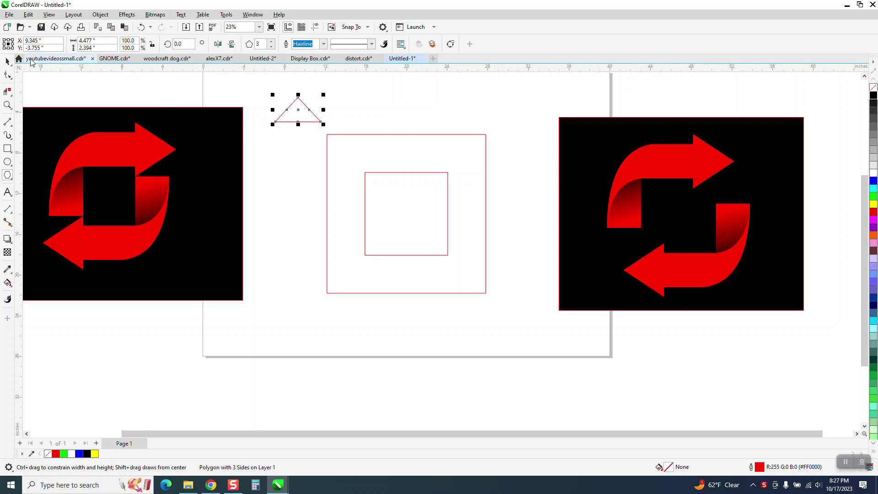
click(8, 61)
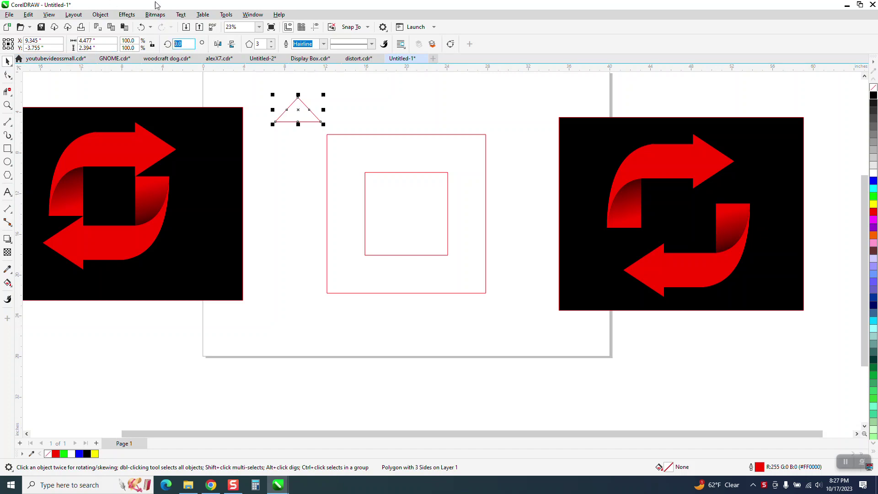
text(90)
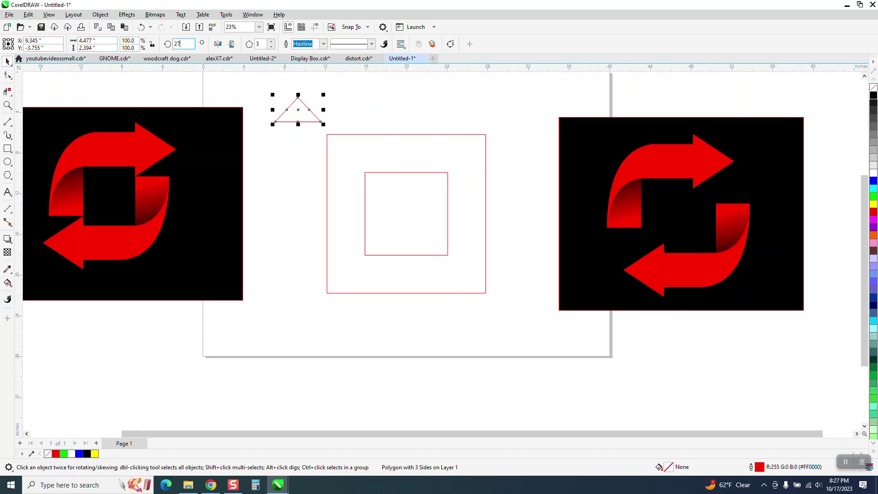
text(0)
key(Return)
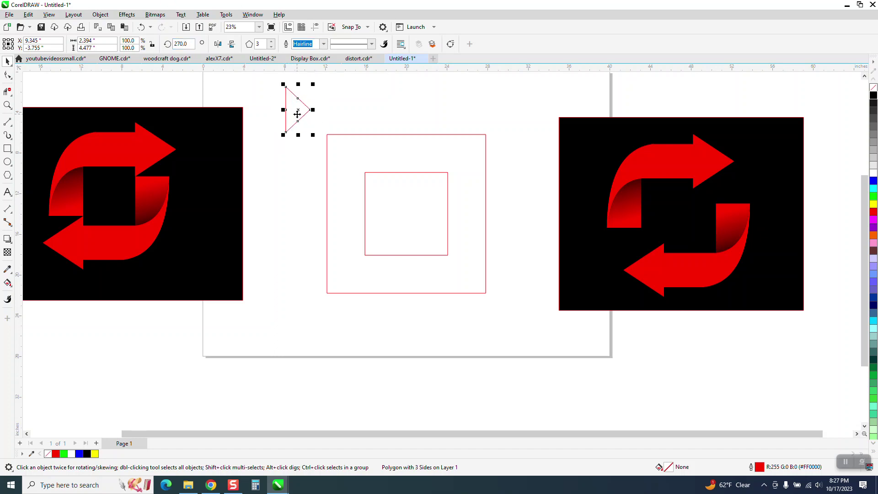
drag(298, 114, 512, 133)
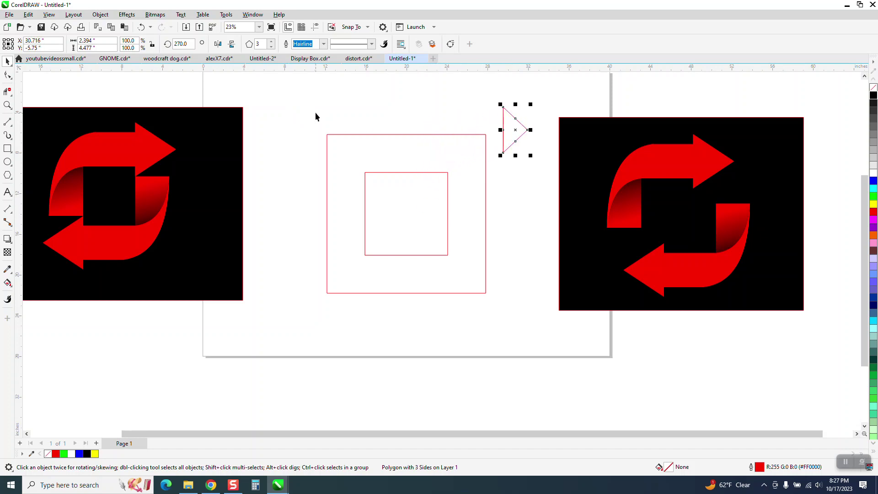
drag(316, 116, 500, 298)
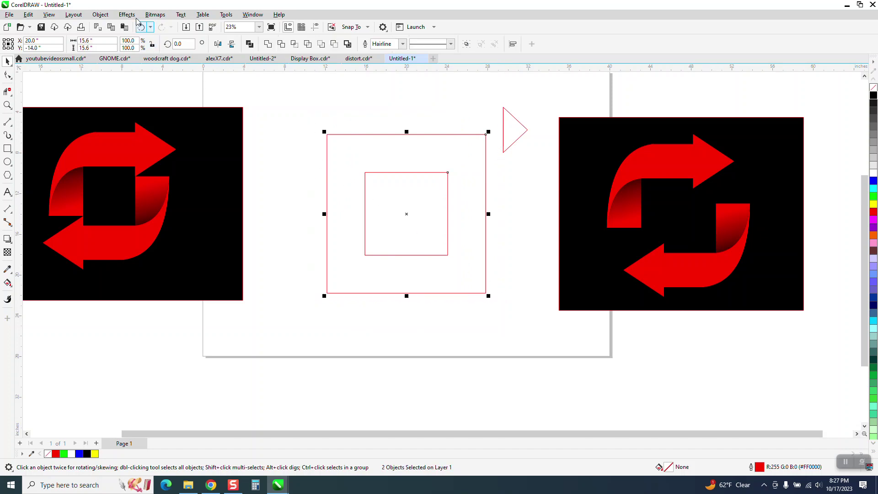
Blend the two squares with one step and break the blend apart to get a middle square.
click(127, 14)
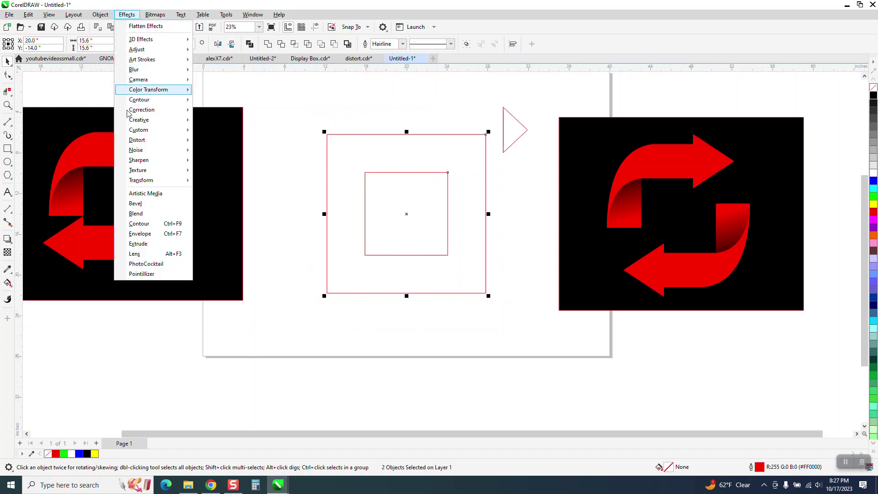
click(145, 214)
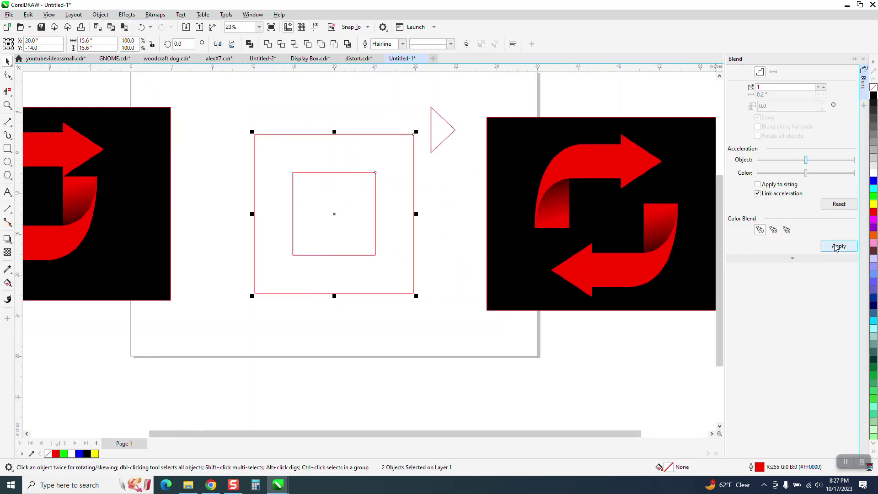
click(838, 247)
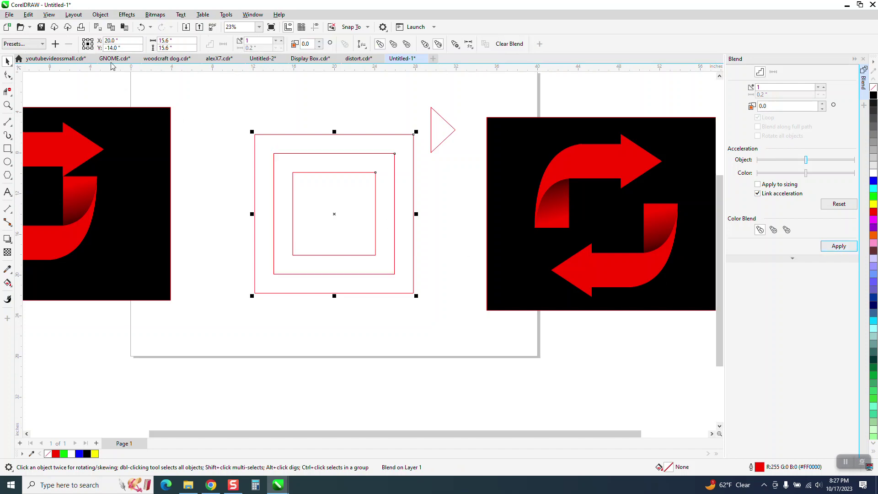
click(100, 15)
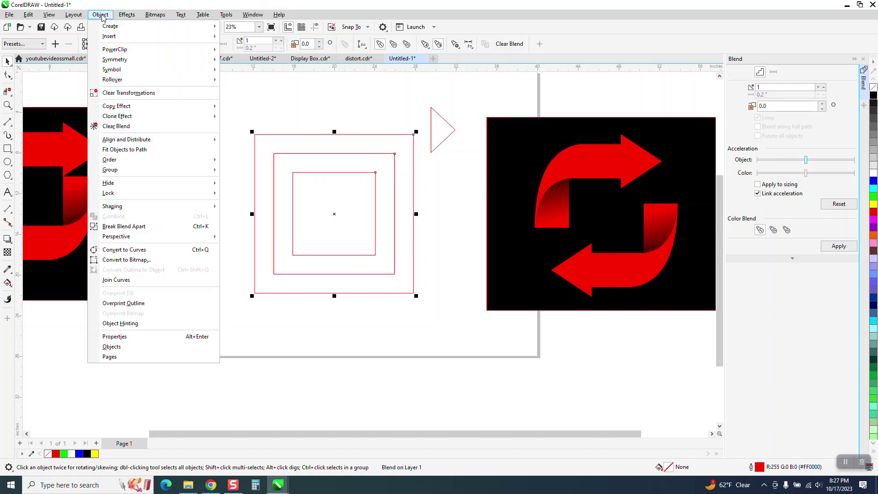
click(130, 226)
Snap the triangle onto the middle square's top edge.
click(456, 130)
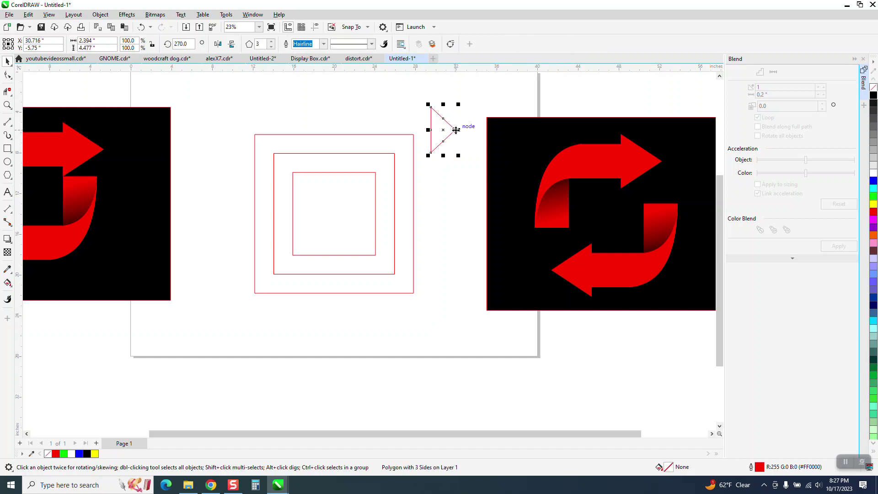
drag(456, 130, 378, 154)
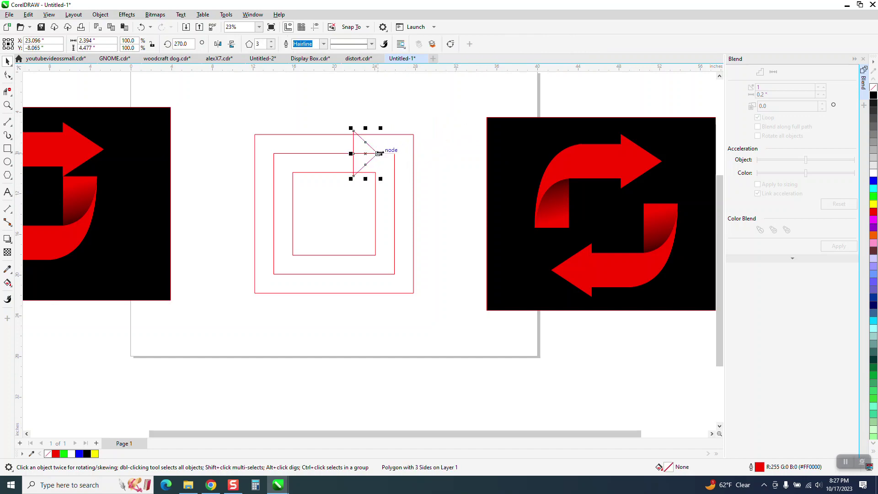
click(368, 28)
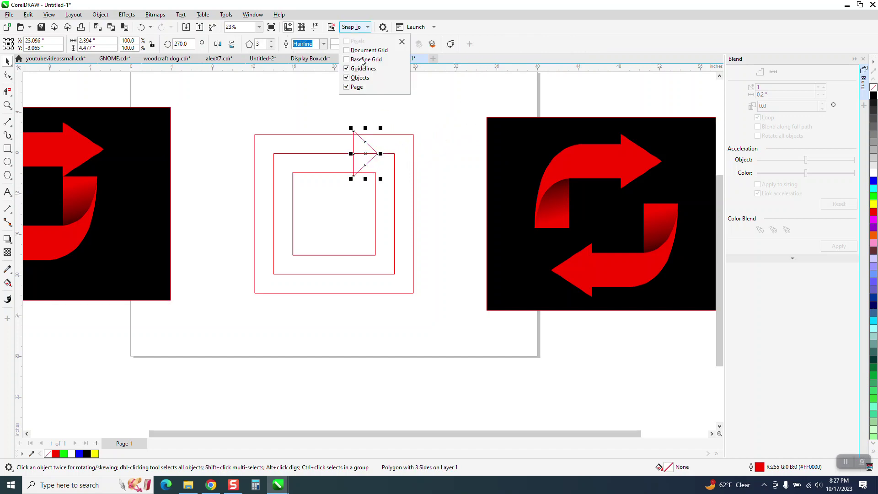
click(393, 156)
Delete the middle square and draw a horizontal 2-point line across the squares' left sides.
key(Escape)
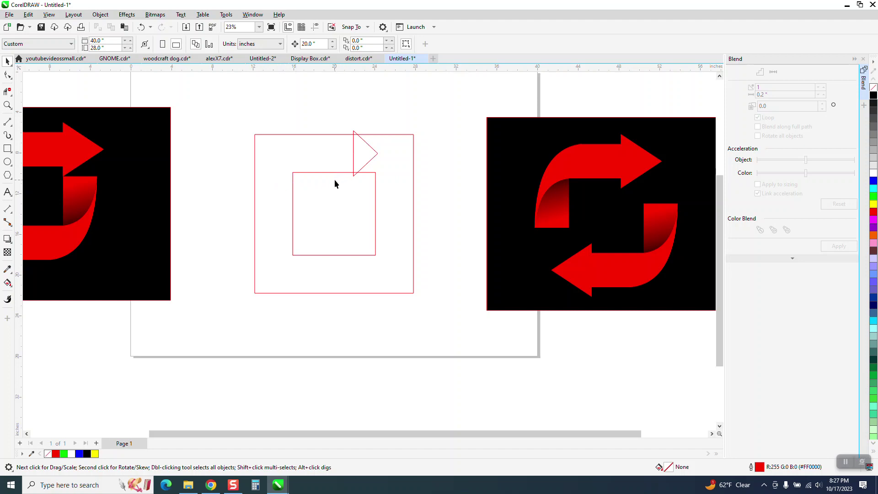
click(12, 129)
click(41, 181)
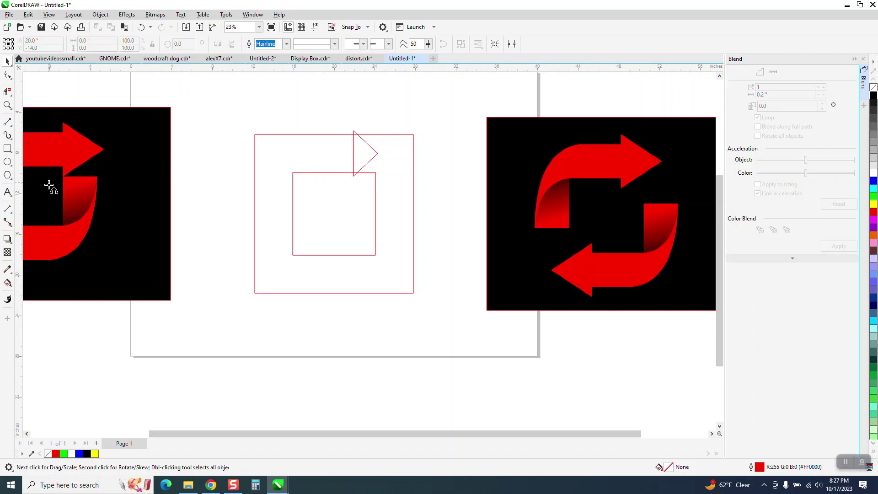
click(12, 128)
click(42, 132)
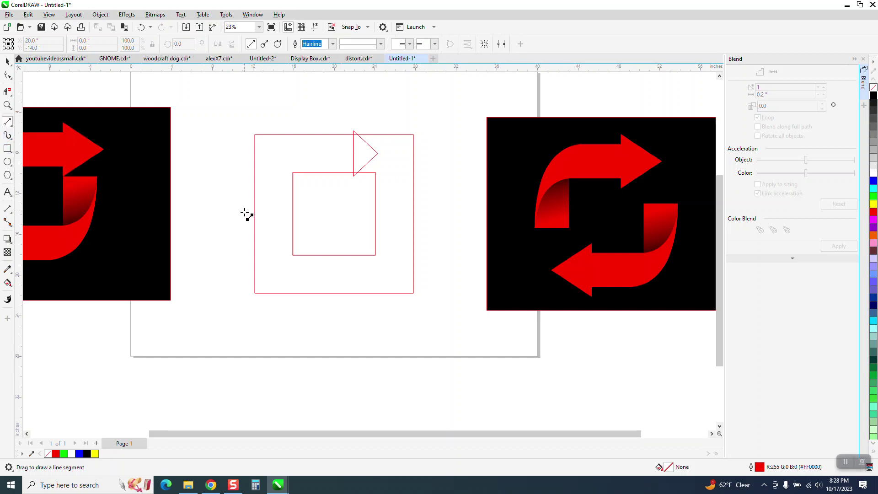
drag(234, 208, 310, 208)
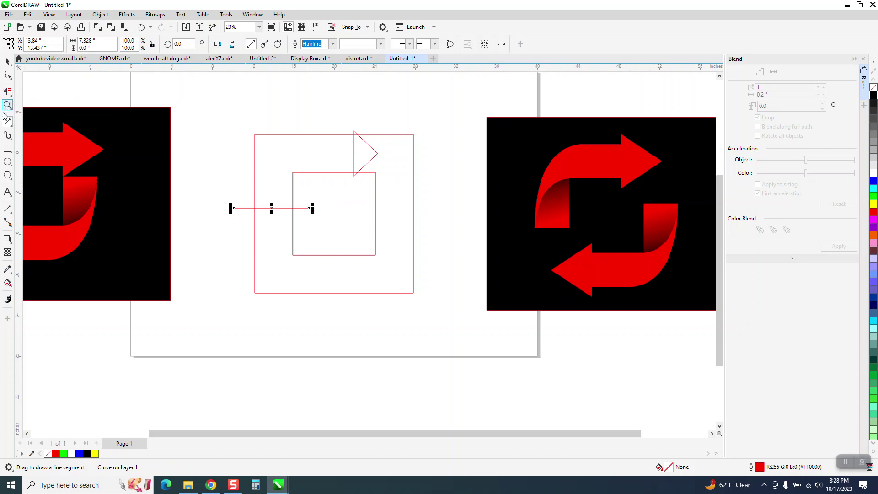
click(11, 125)
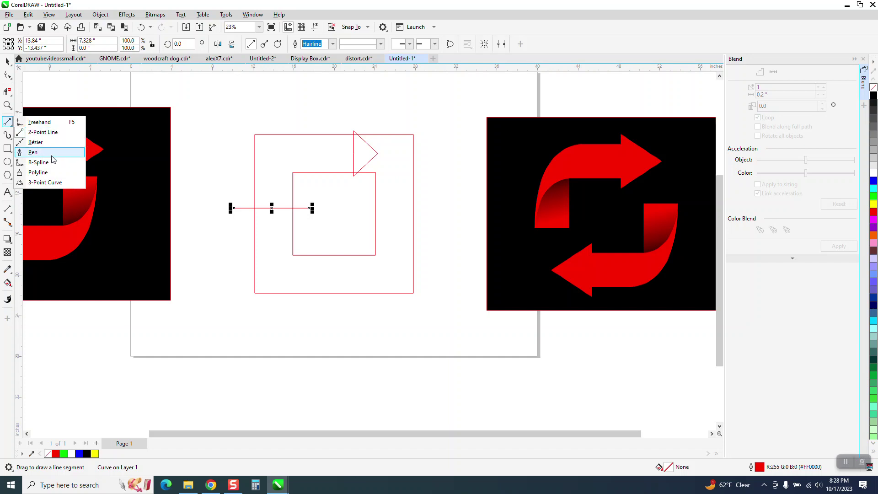
Draw two 3-point curves from the line's left end up to the inner and outer top edges.
click(46, 182)
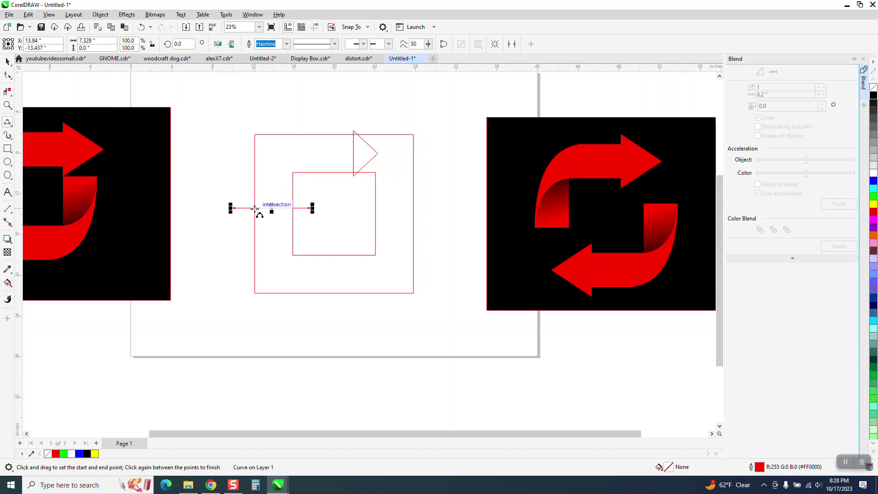
drag(255, 209, 293, 173)
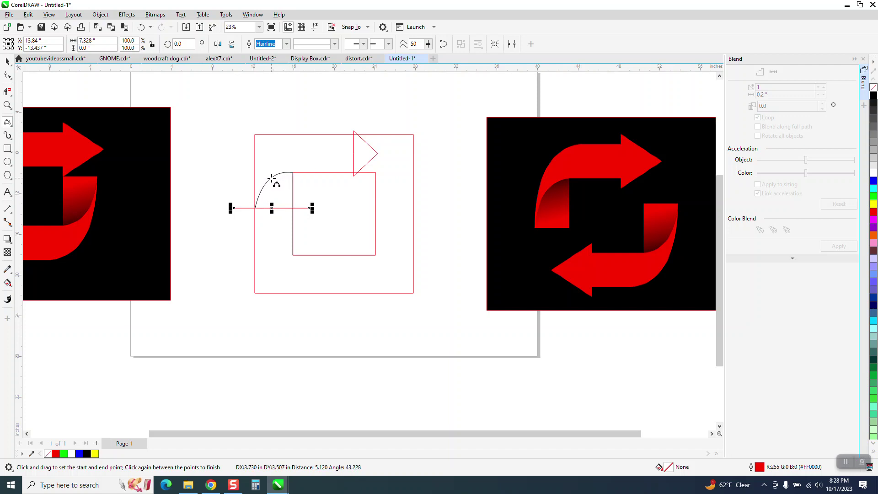
click(272, 178)
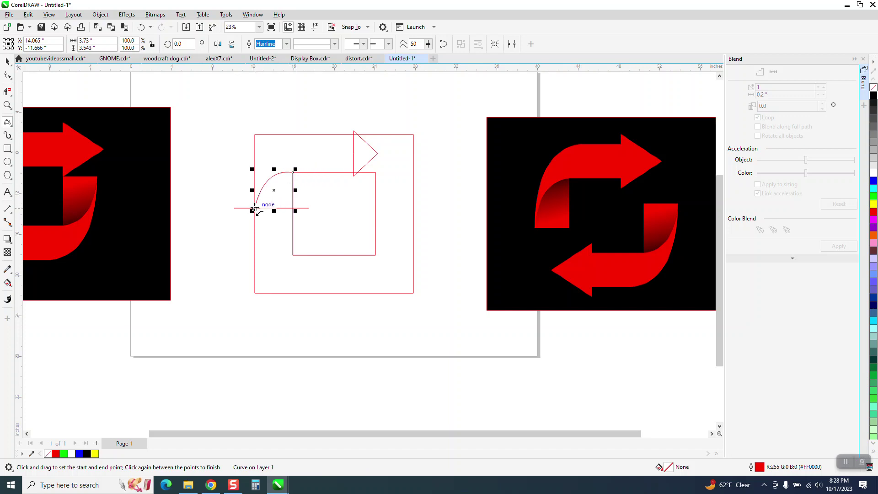
drag(255, 208, 314, 134)
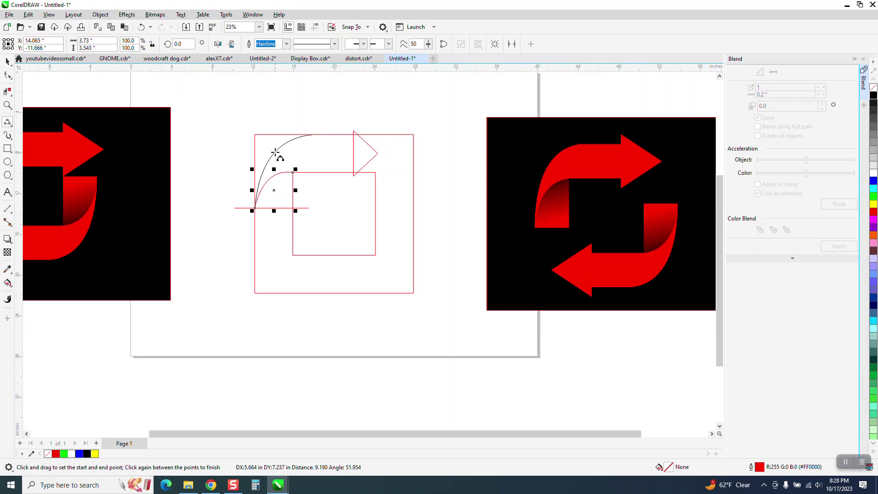
click(273, 153)
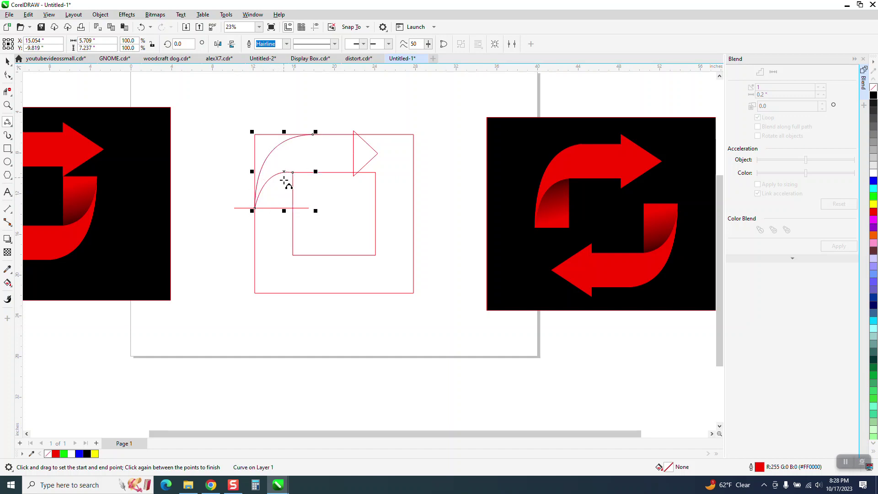
click(7, 91)
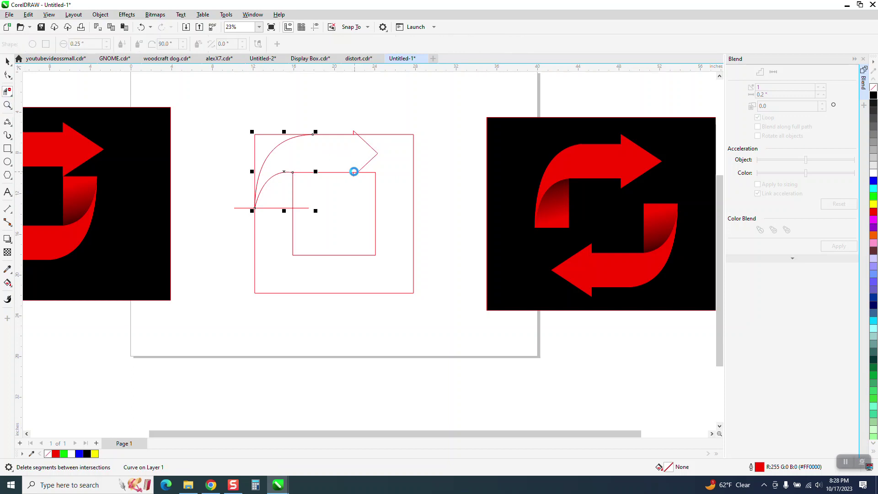
Zoom in on the arrow tip and trim overlapping segments with Virtual Segment Delete.
click(7, 106)
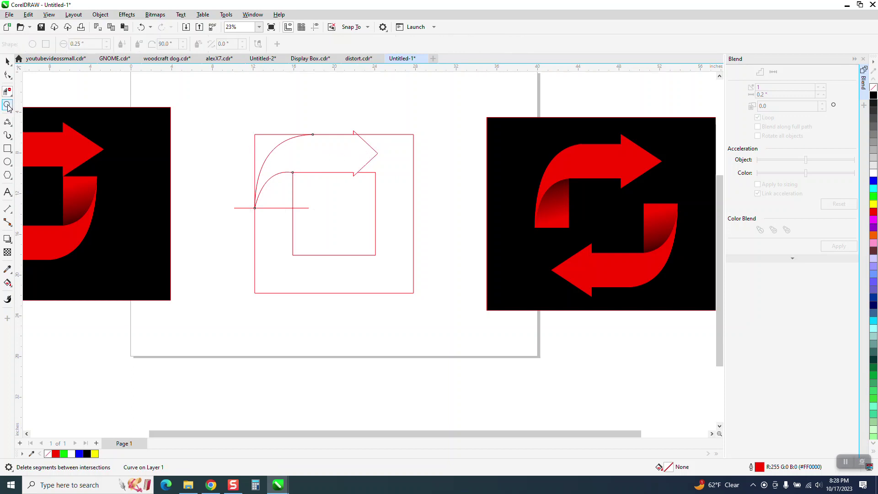
drag(326, 122, 401, 185)
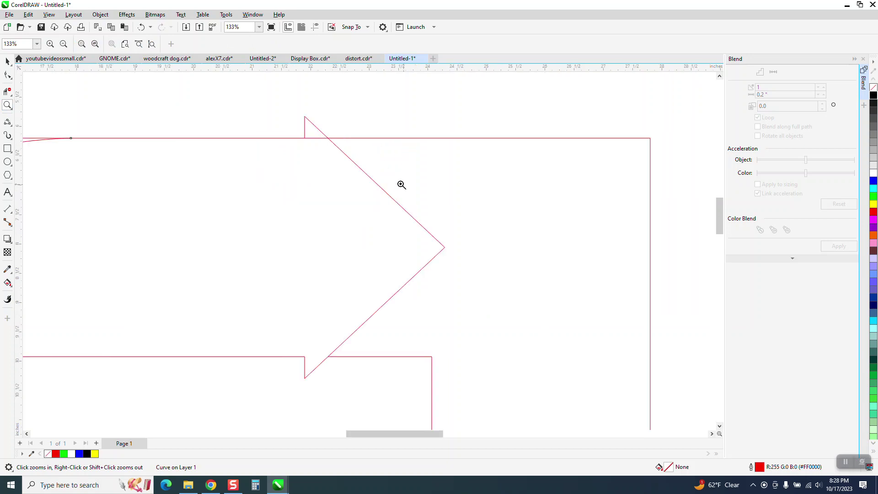
click(8, 92)
scroll(329, 138, down, 4)
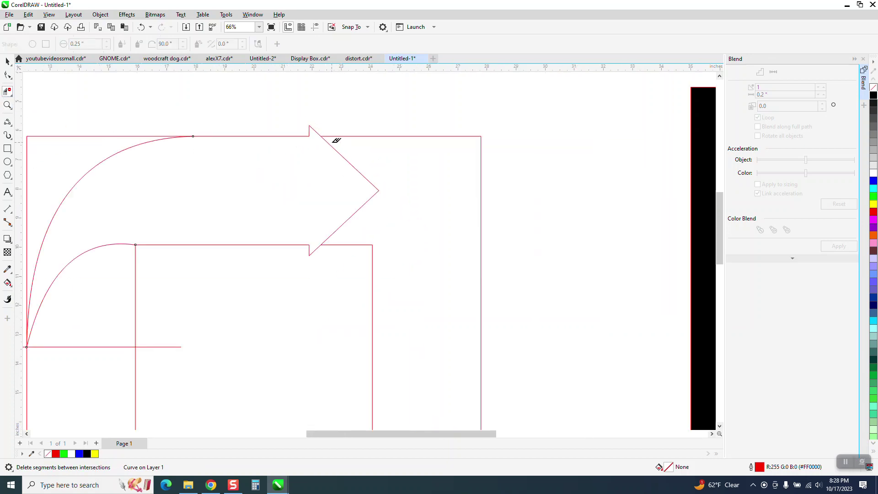
scroll(272, 196, down, 2)
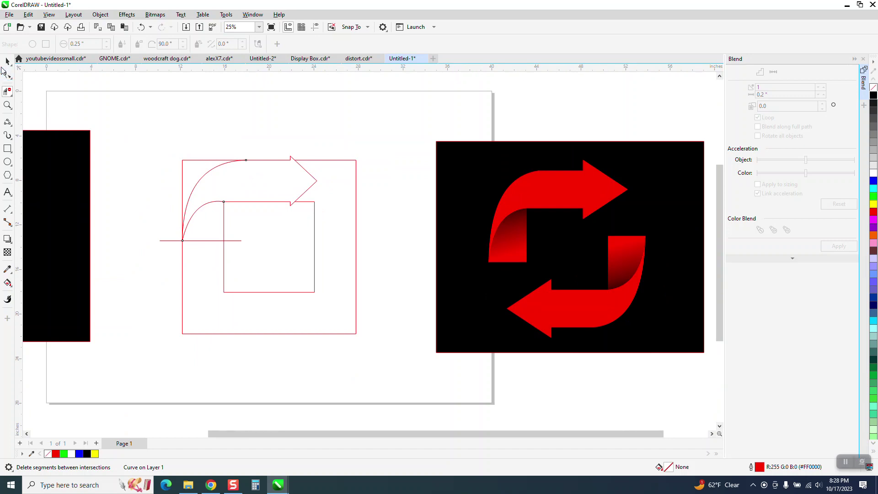
Move the horizontal base line slightly lower.
click(7, 61)
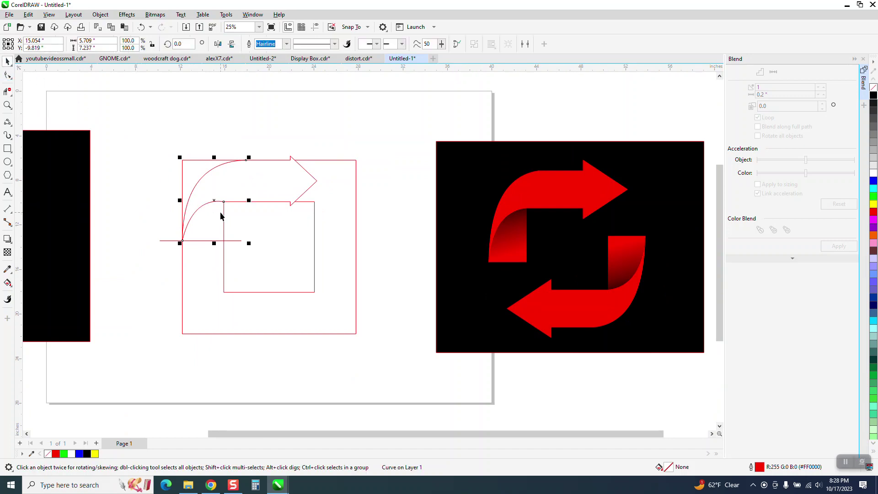
click(238, 240)
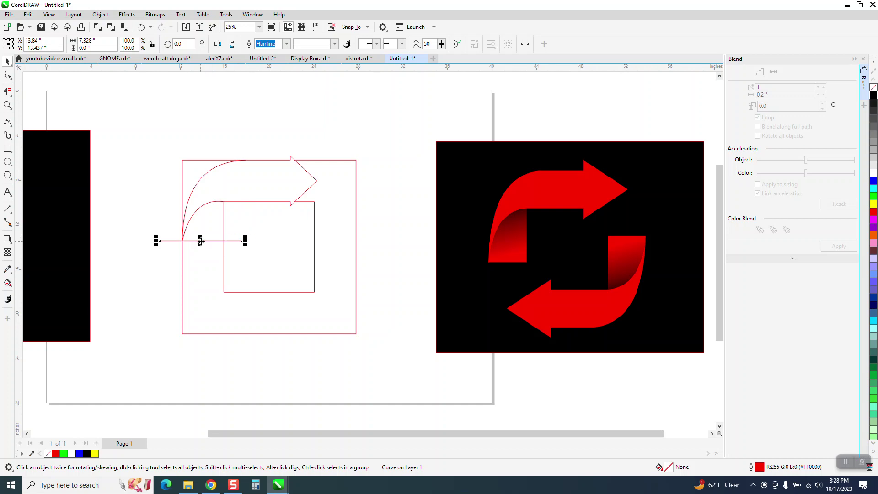
drag(201, 241, 202, 257)
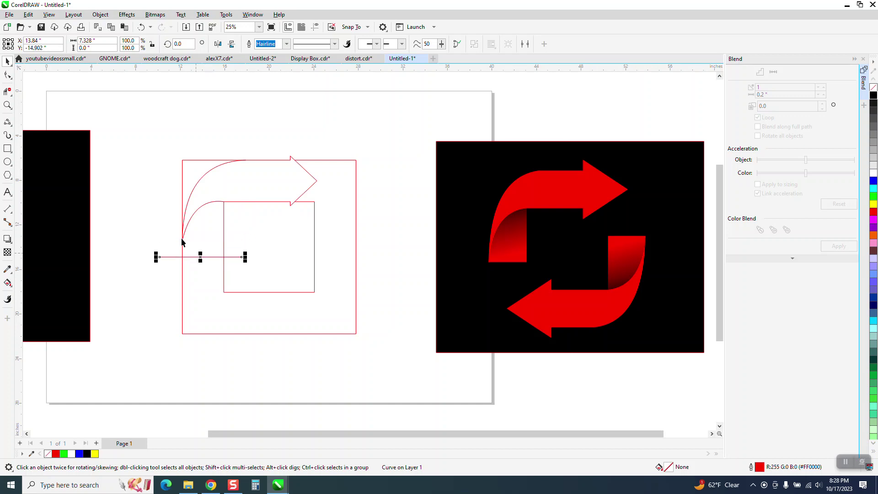
Nudge the finished logo and its black backdrop rectangle off to the right.
scroll(196, 229, down, 1)
drag(342, 163, 620, 331)
key(Right)
key(Right)
click(479, 260)
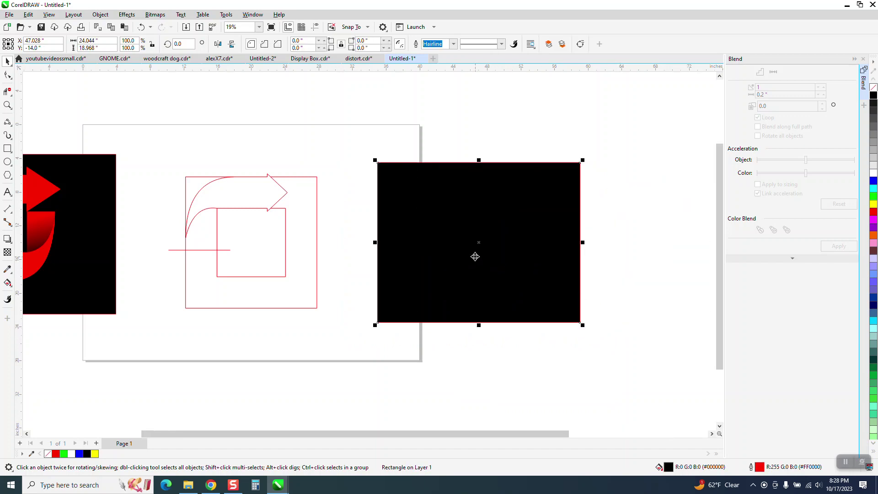
key(Right)
key(Right)
click(150, 141)
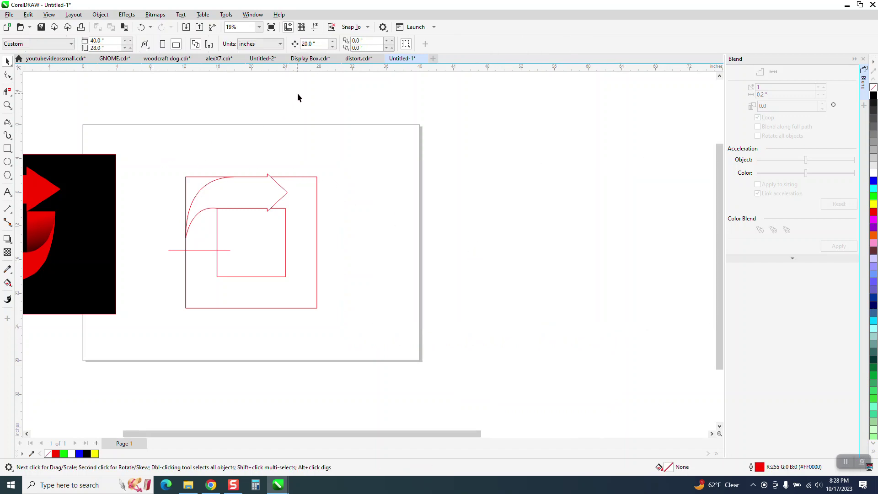
drag(420, 341, 419, 341)
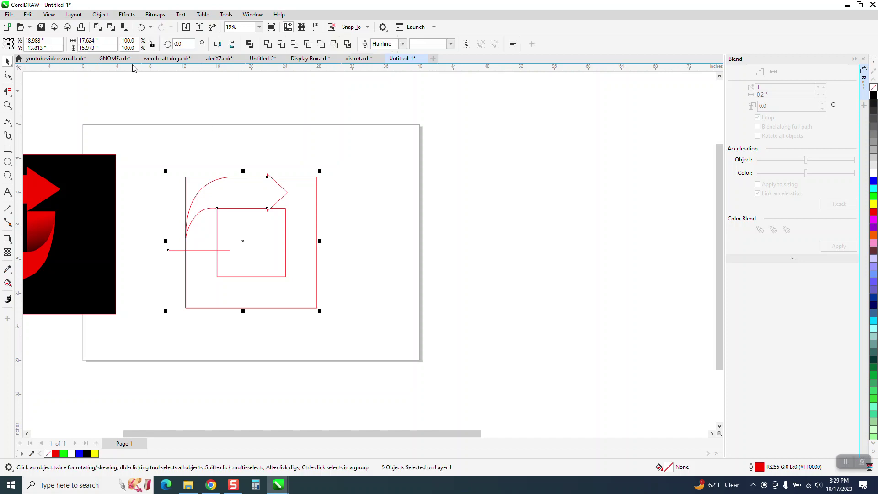
click(277, 156)
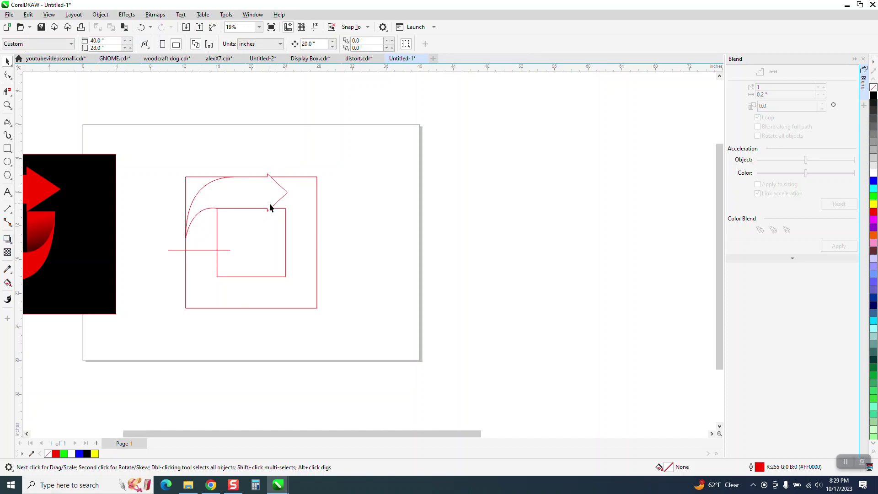
click(7, 284)
Smart Fill the upper curved arrow and lower fold regions red.
click(14, 295)
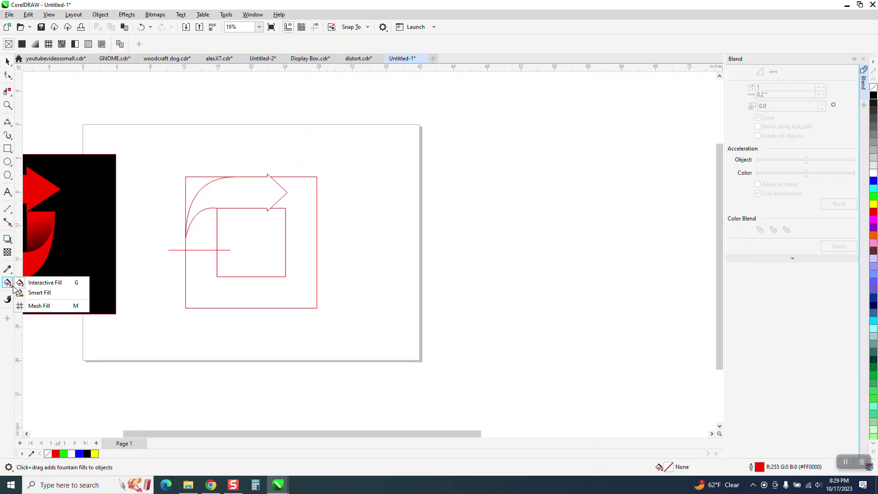
click(34, 293)
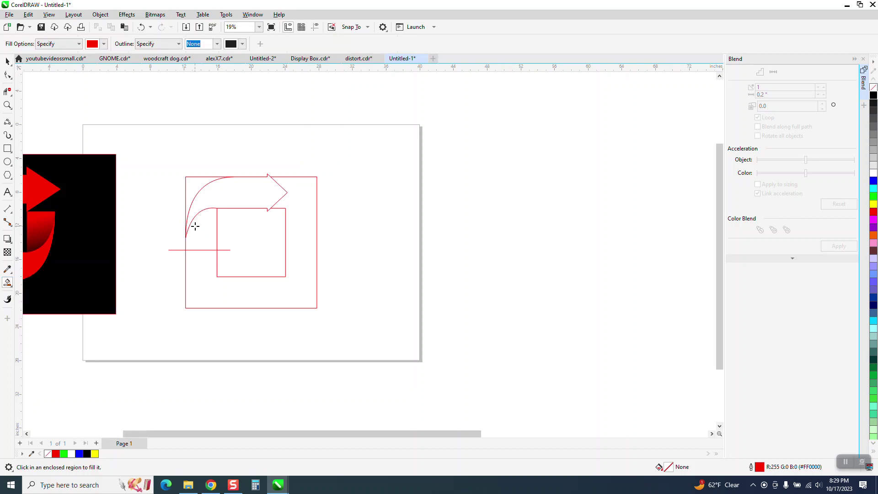
click(265, 203)
key(Right)
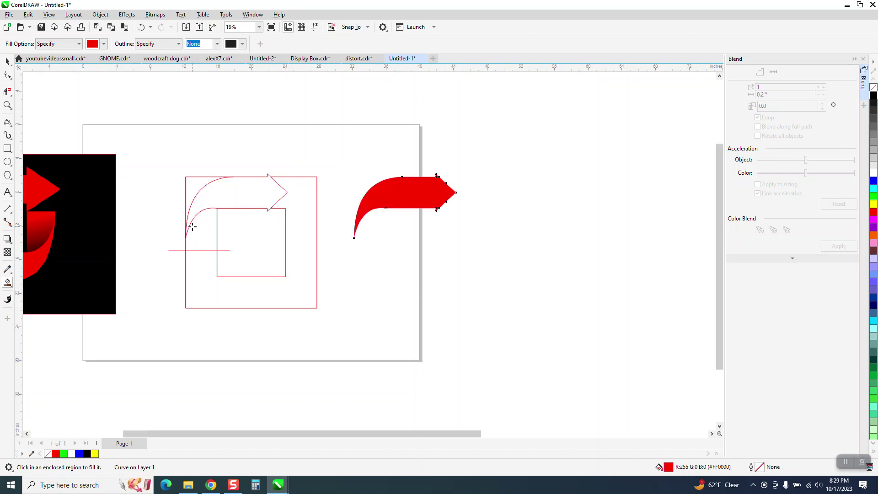
click(203, 236)
key(Right)
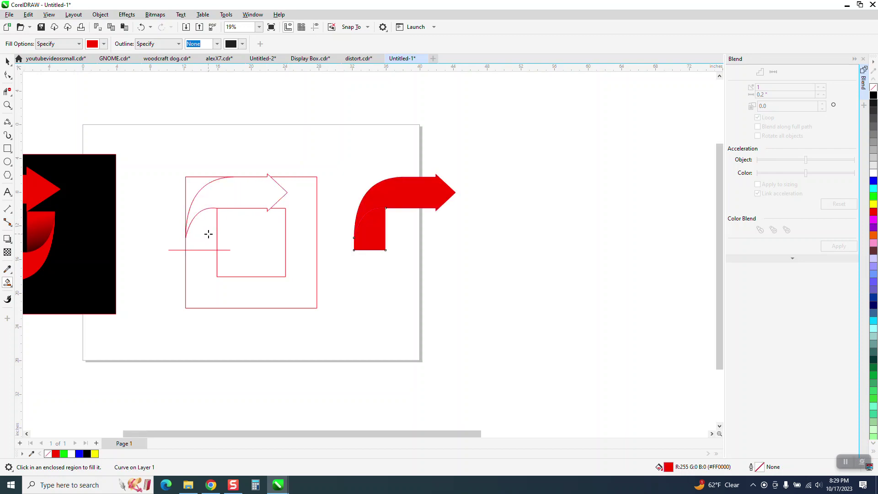
Move the outline pieces up off the page and shift the red arrow pieces left onto it.
click(7, 60)
drag(171, 152, 233, 262)
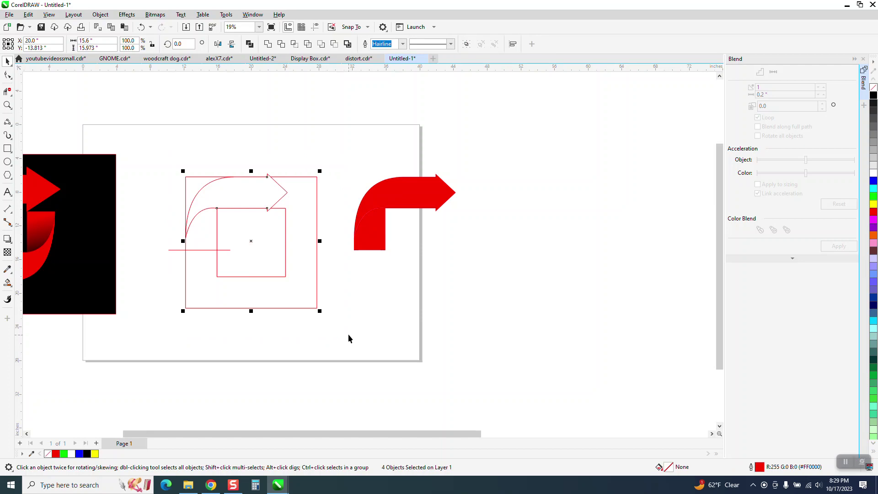
key(Up)
click(208, 249)
key(Up)
drag(315, 160, 544, 309)
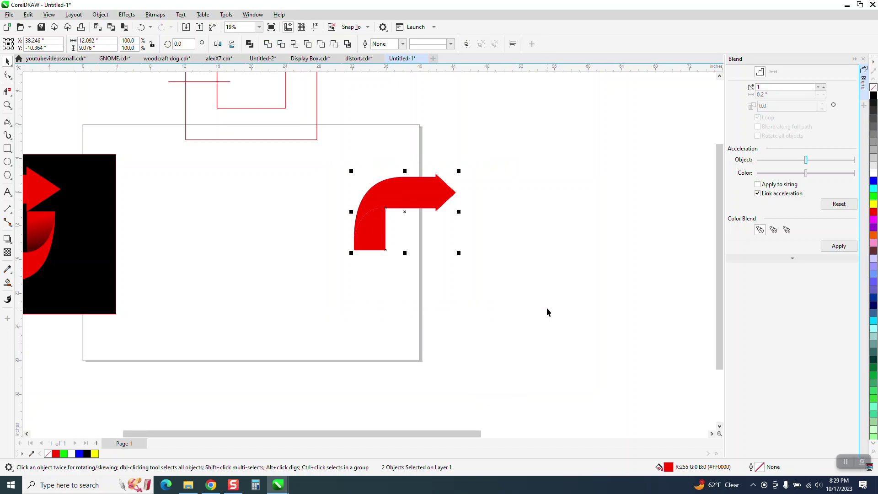
key(Left)
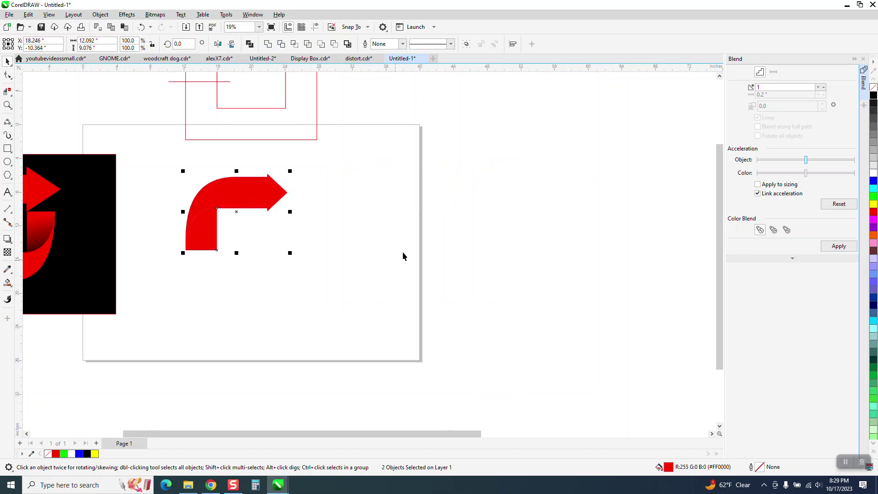
Move the horizontal guide down to Y -14.0" and add a vertical guide at X 20.0".
click(315, 28)
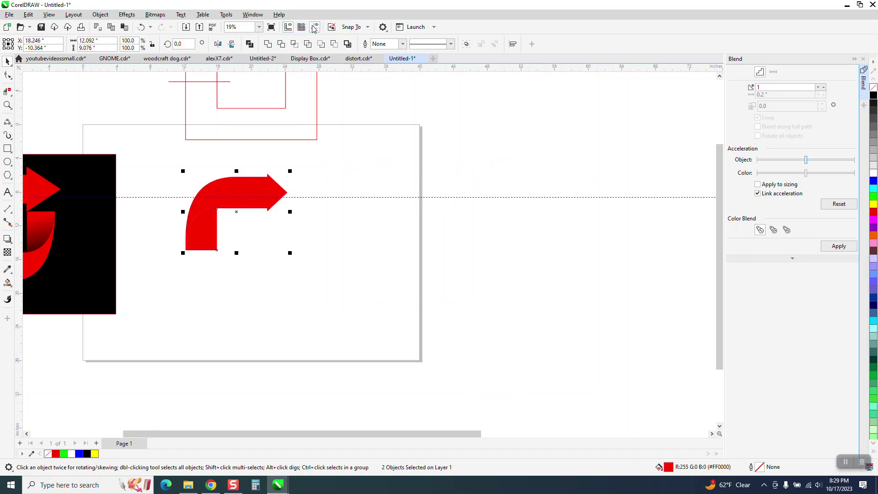
click(324, 198)
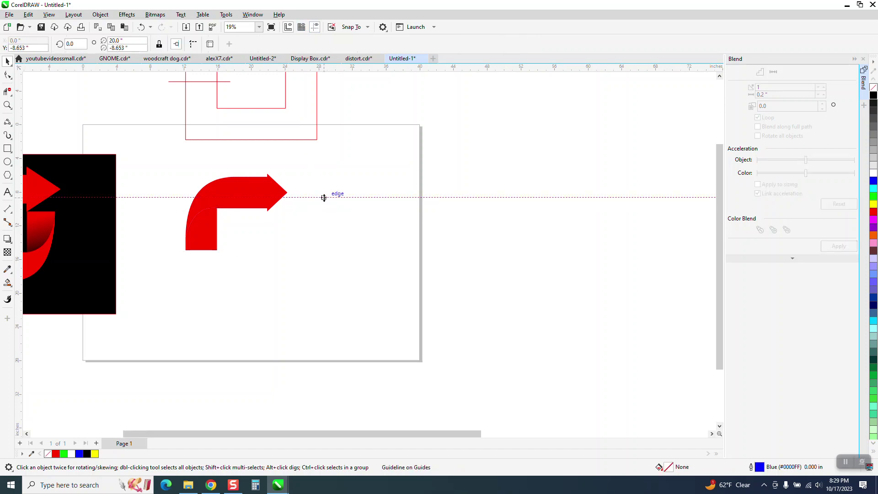
drag(324, 198, 315, 242)
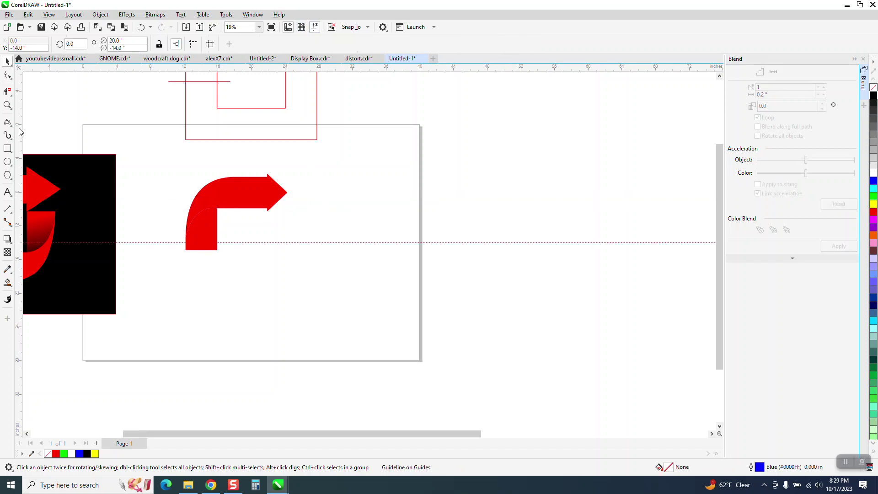
drag(21, 132, 168, 176)
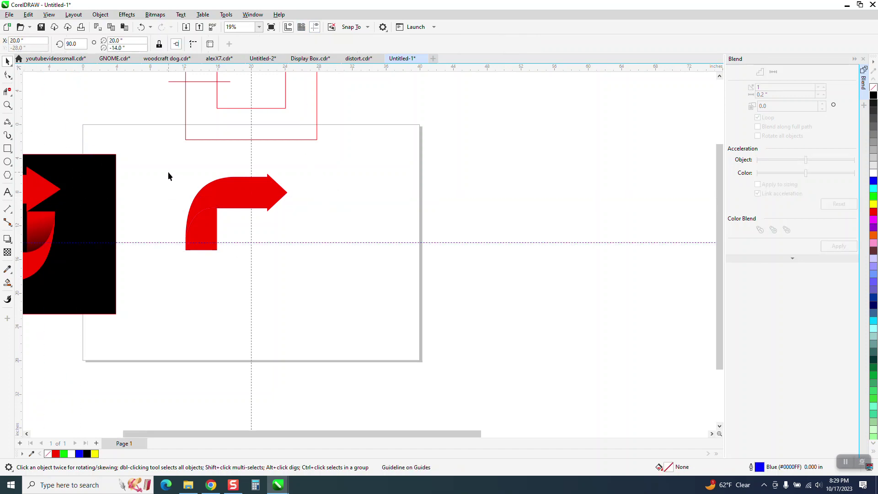
click(209, 228)
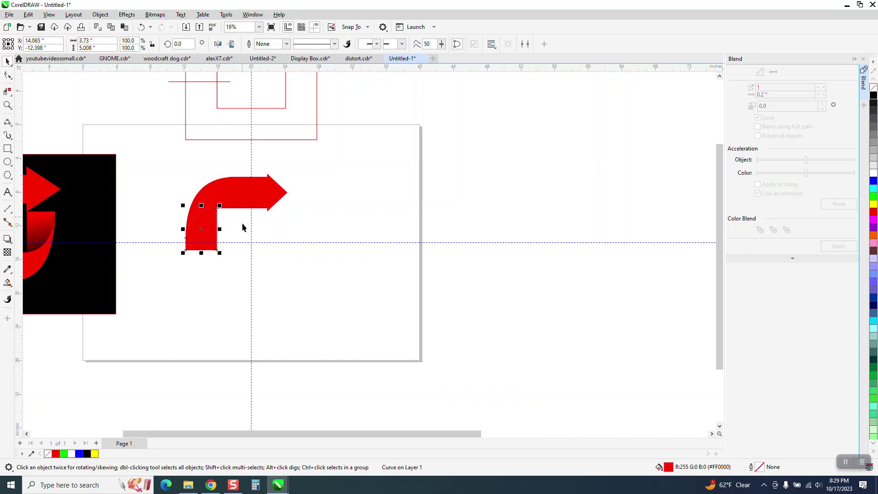
click(10, 287)
Give the inner fold piece a fountain fill, black at its top edge fading to red below.
click(35, 288)
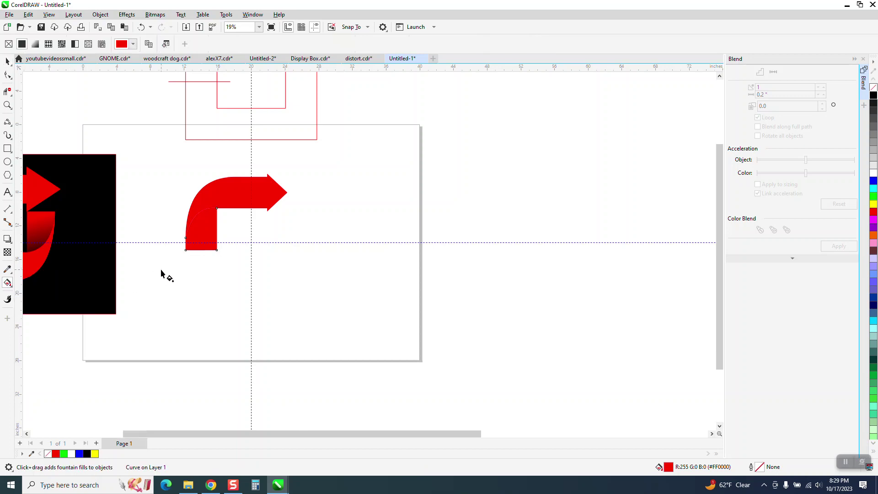
drag(202, 250, 214, 194)
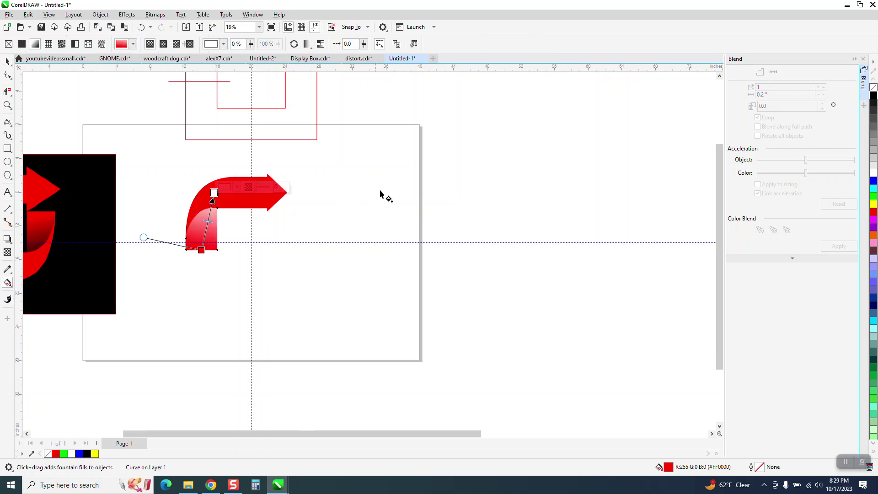
drag(874, 95, 215, 194)
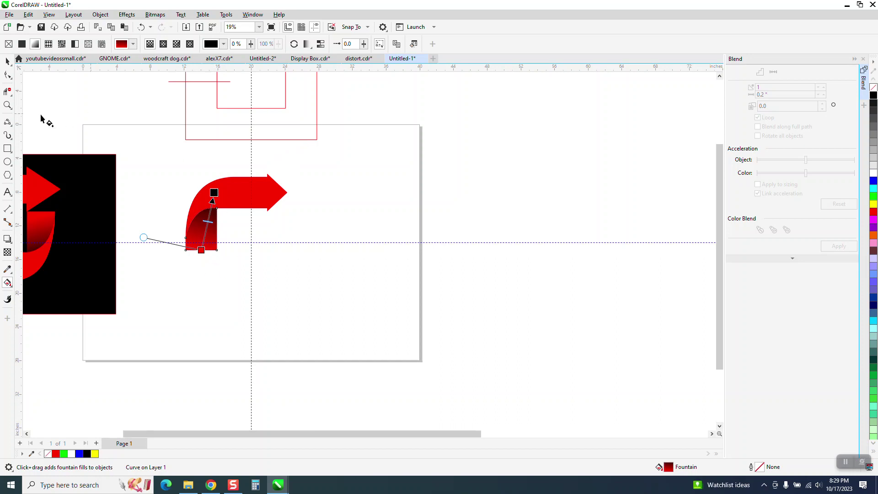
click(7, 105)
drag(180, 155, 399, 295)
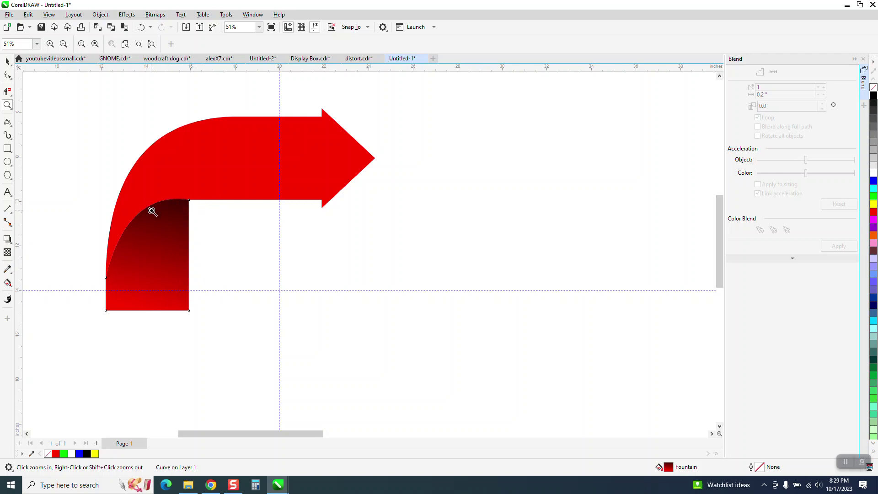
click(7, 283)
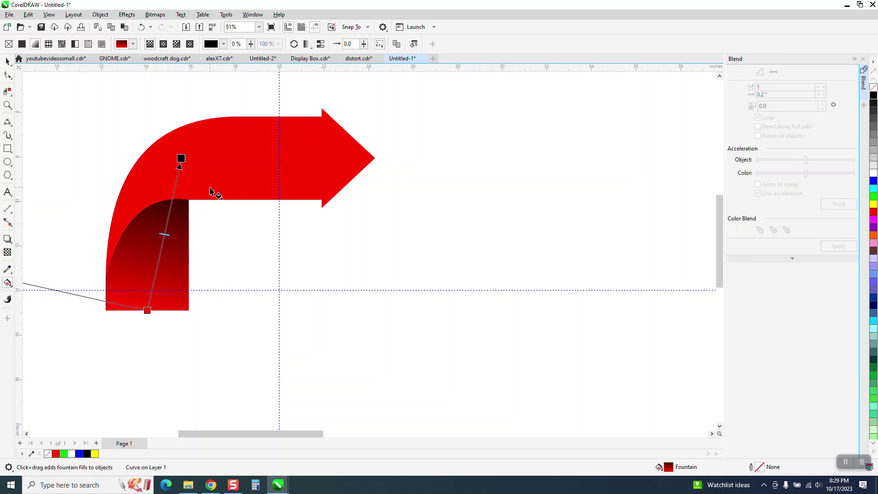
drag(181, 158, 170, 188)
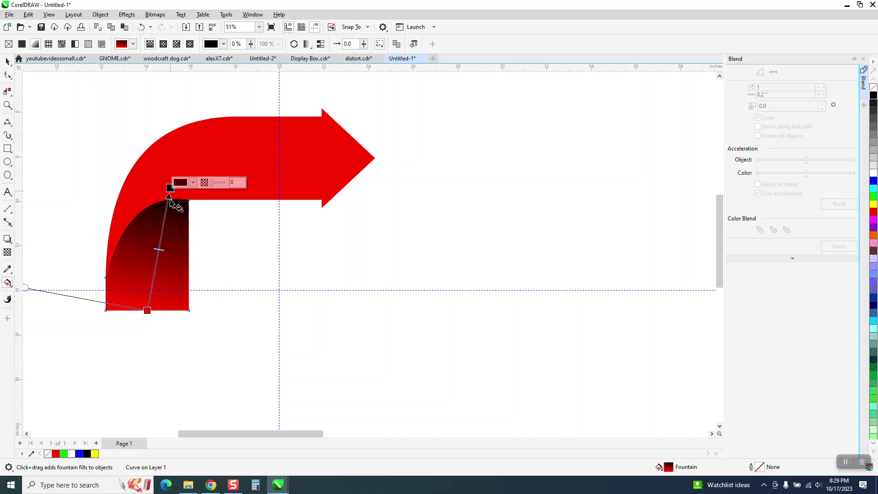
drag(148, 311, 158, 269)
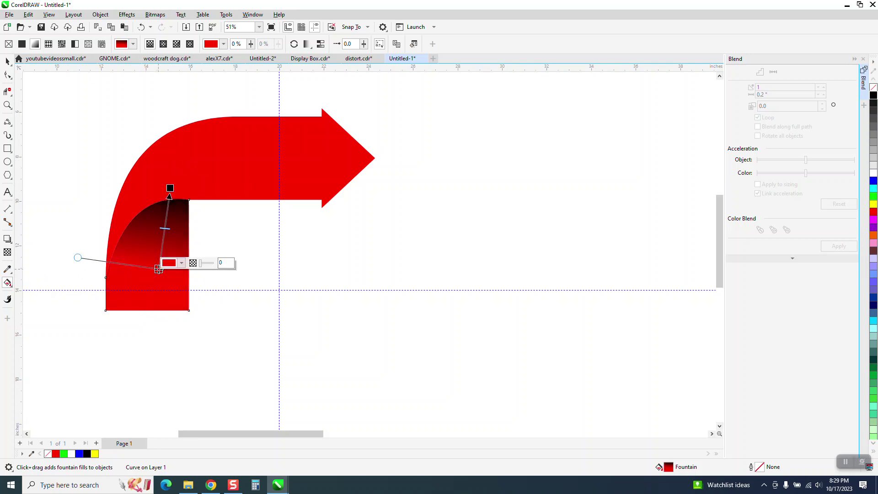
Marquee-select both red arrow pieces together.
click(8, 61)
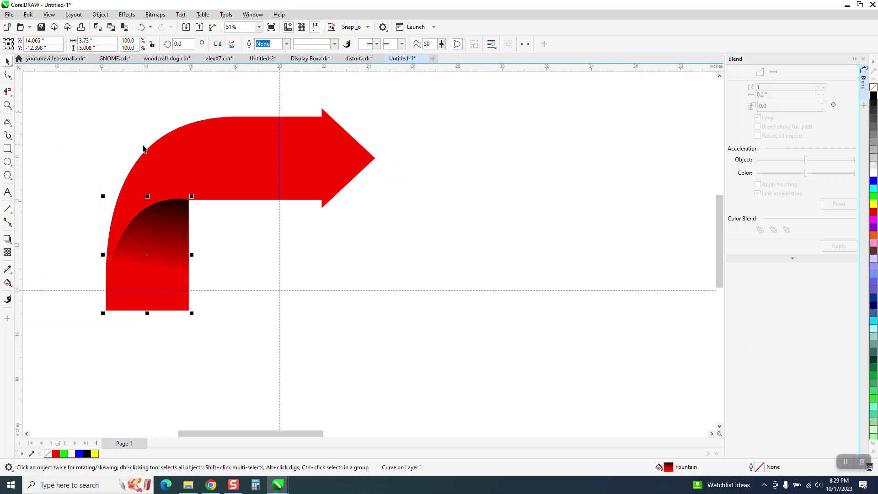
scroll(108, 141, down, 1)
scroll(108, 141, down, 1)
drag(76, 97, 651, 249)
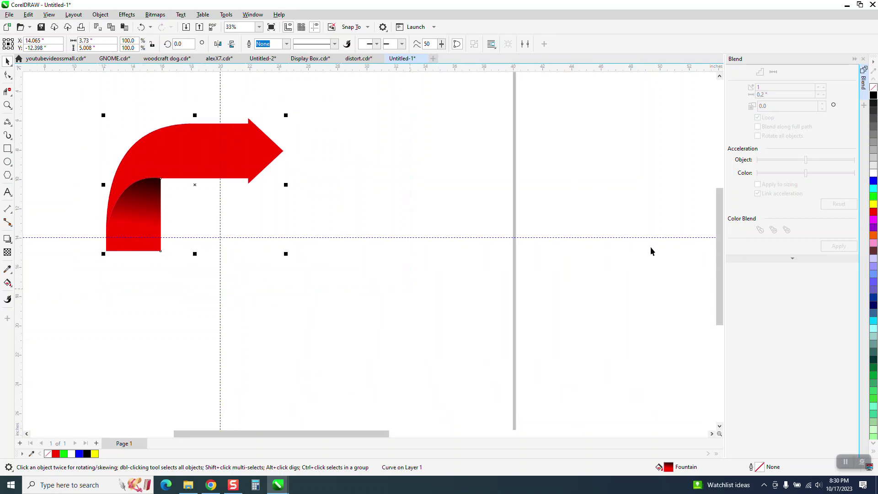
Group the two arrow pieces and create a copy rotated 180°.
key(ctrl+g)
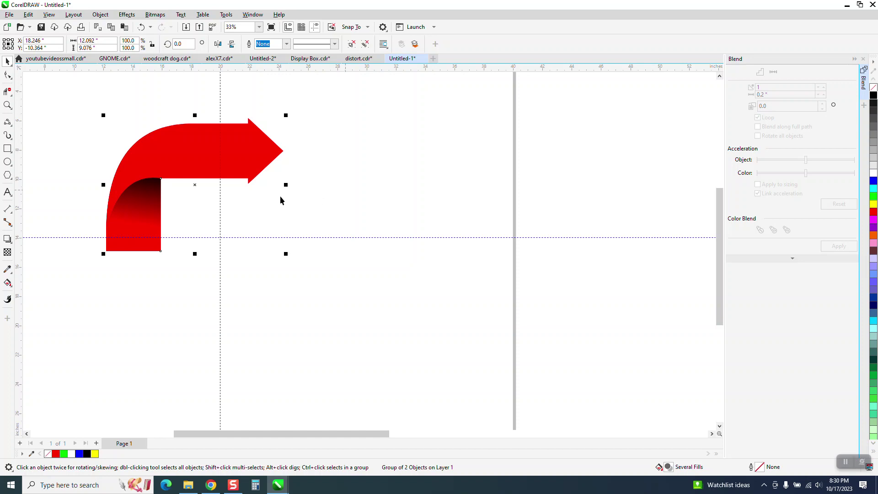
click(195, 187)
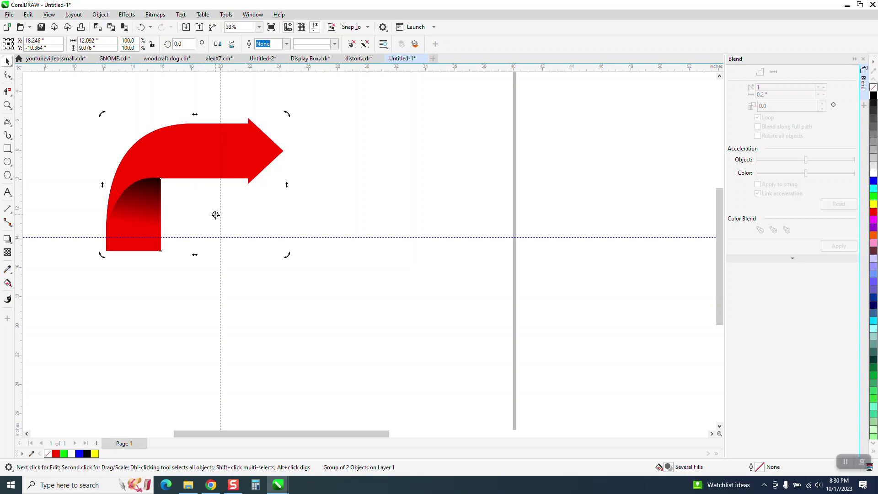
click(208, 167)
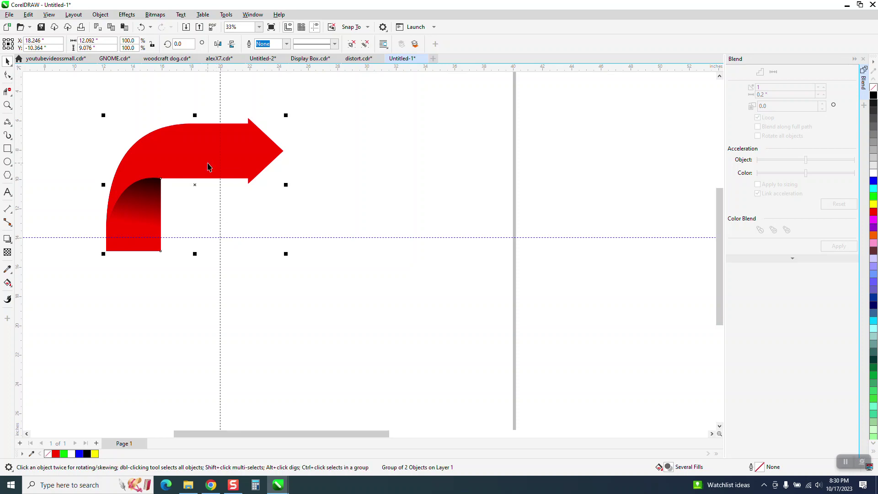
click(209, 167)
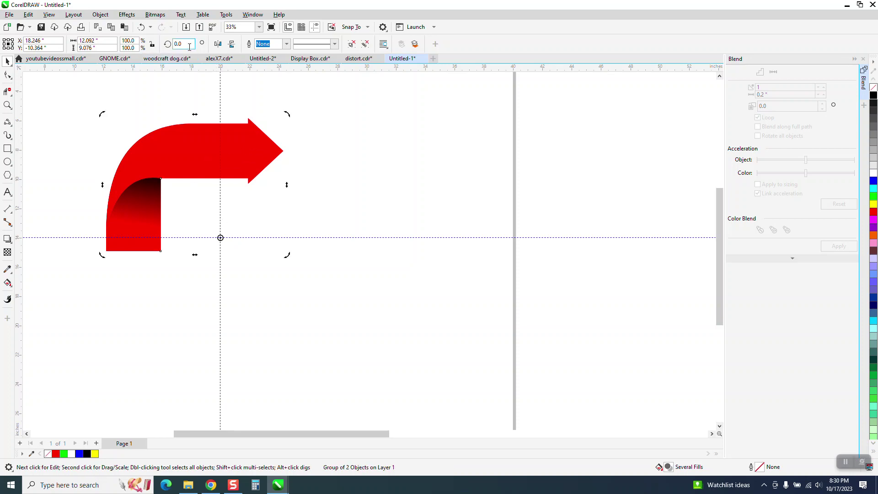
text(180)
key(Return)
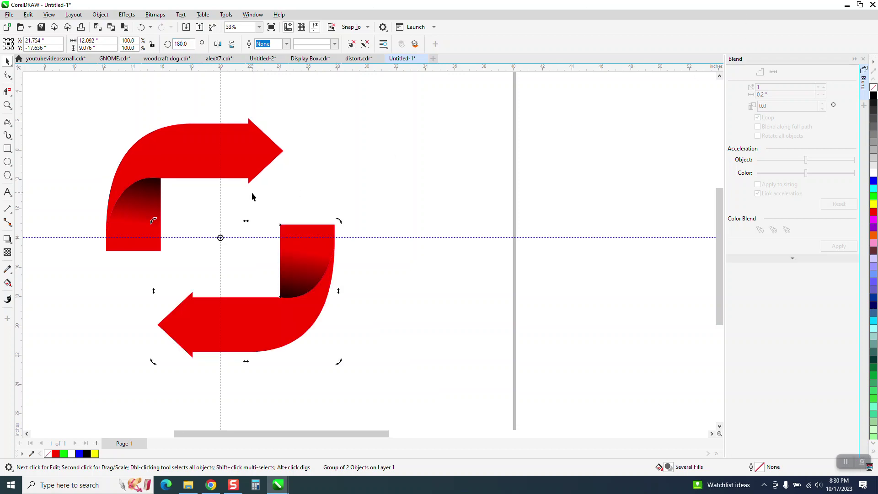
Slide the rotated copy up so it interlocks with the original arrow.
click(386, 183)
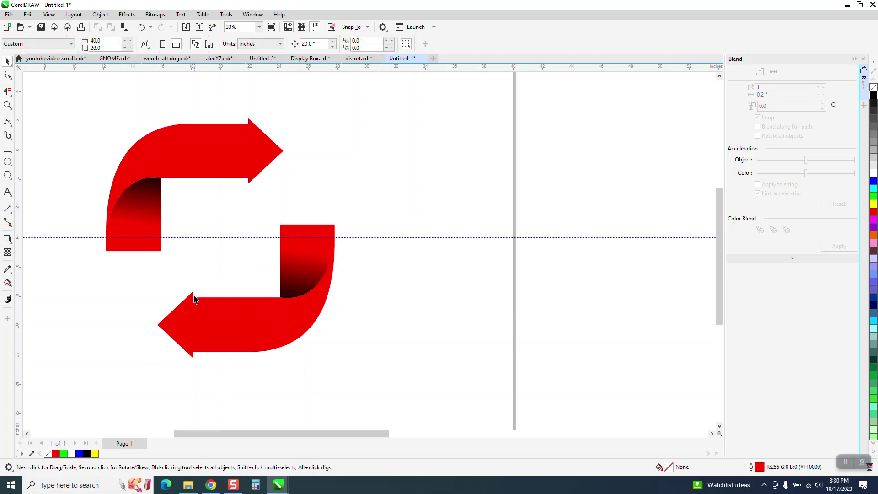
drag(193, 295, 165, 263)
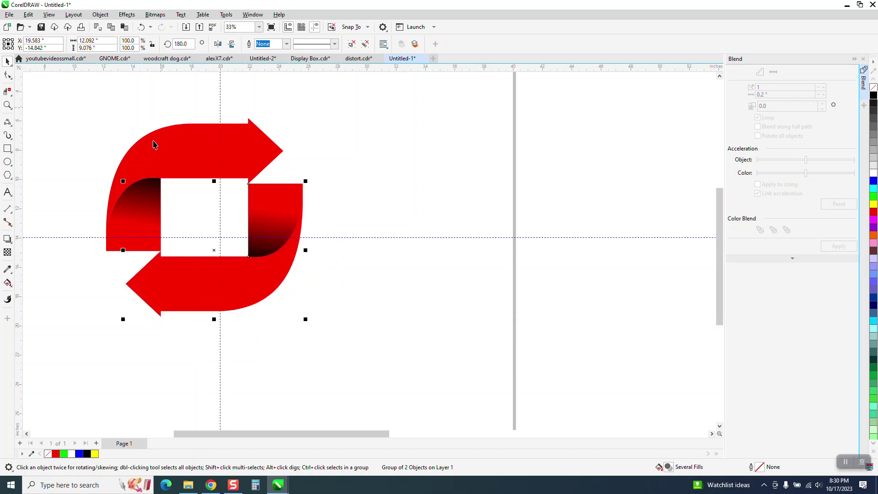
scroll(347, 176, down, 1)
scroll(347, 176, down, 1)
Center the black rectangle behind the red arrows and zoom in on the logo.
drag(88, 180, 316, 177)
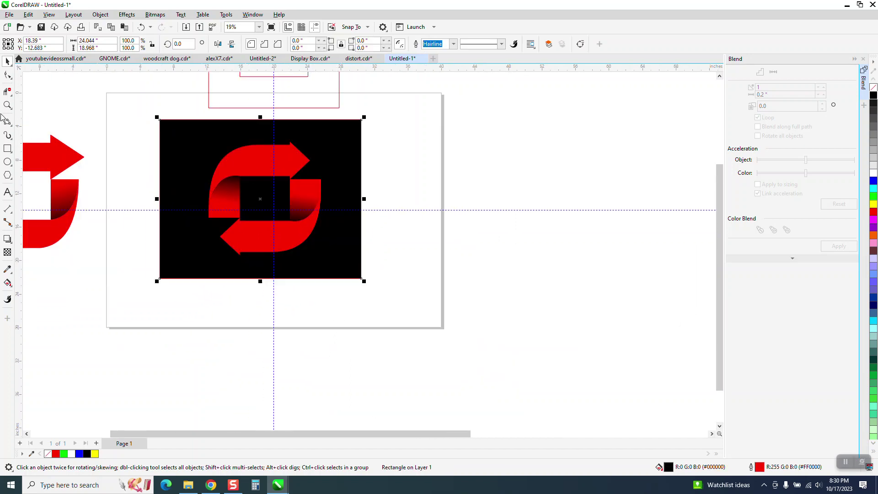
click(8, 105)
drag(176, 127, 440, 307)
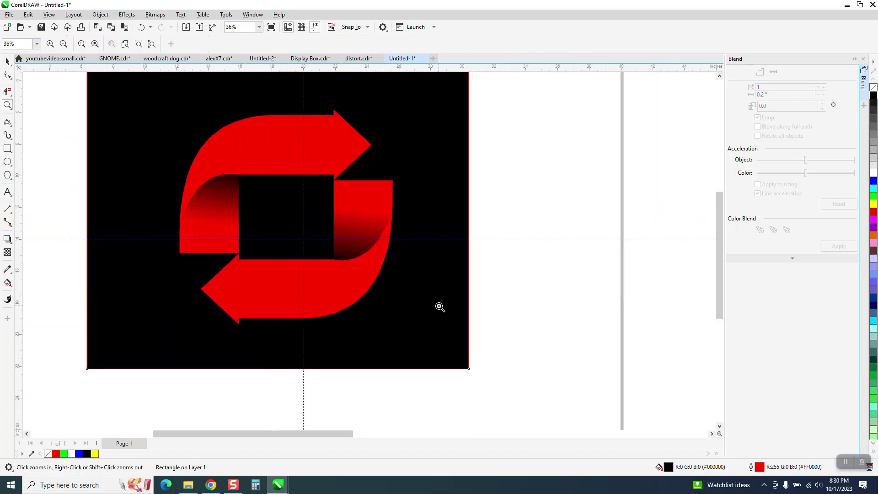
Hide the guidelines on the page.
click(315, 27)
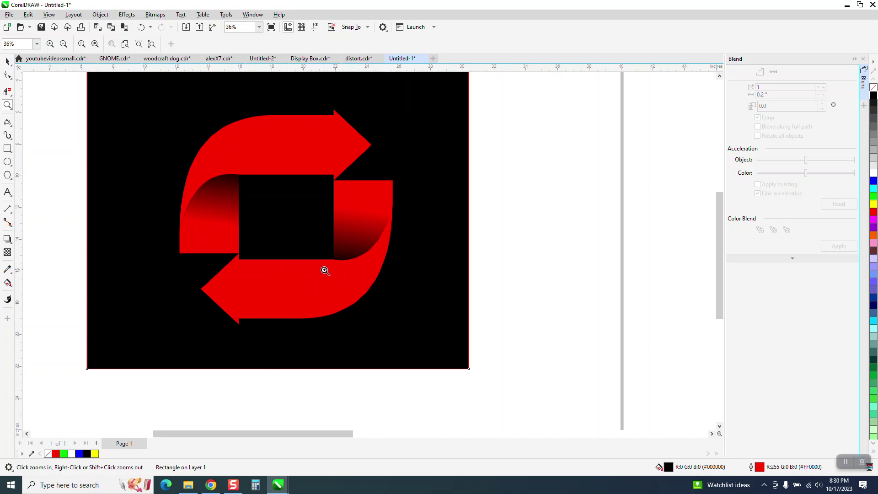
scroll(296, 231, down, 1)
scroll(297, 230, down, 1)
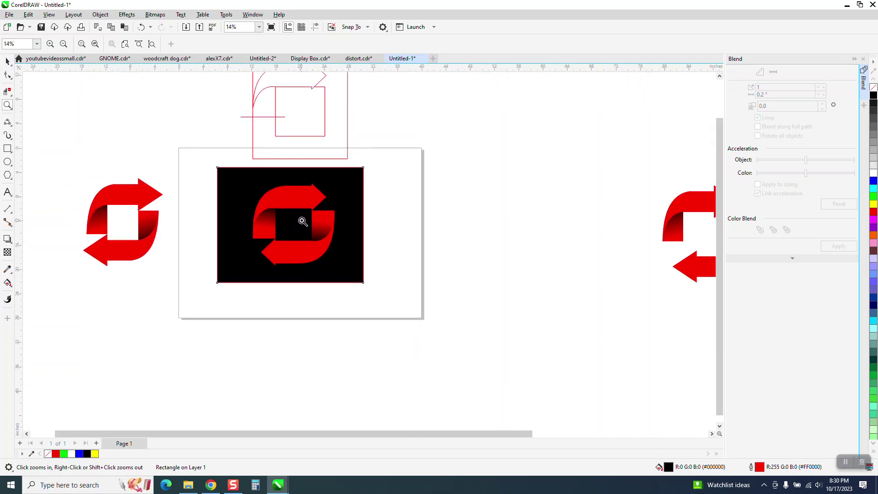